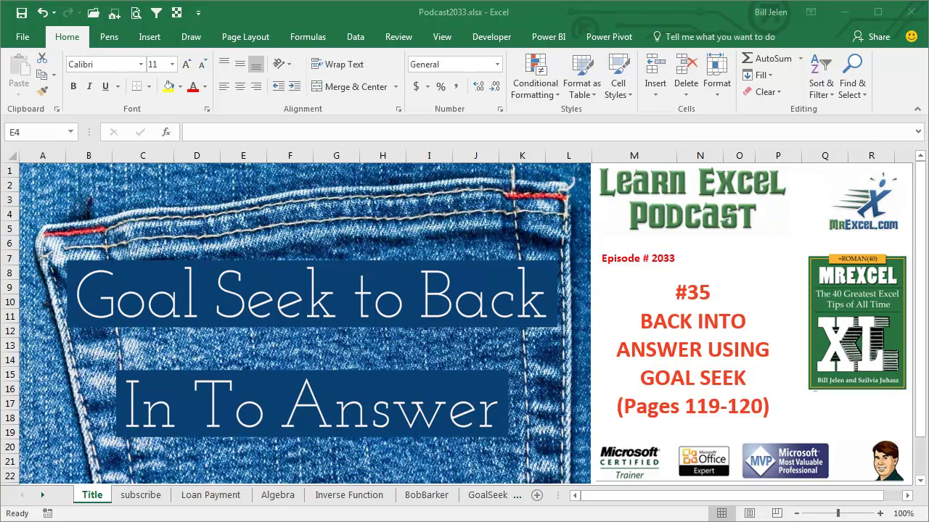
- Leave the Goal Seek title sheet for the subscribe sheet
{"action": "left_click", "coordinate": [152, 498]}
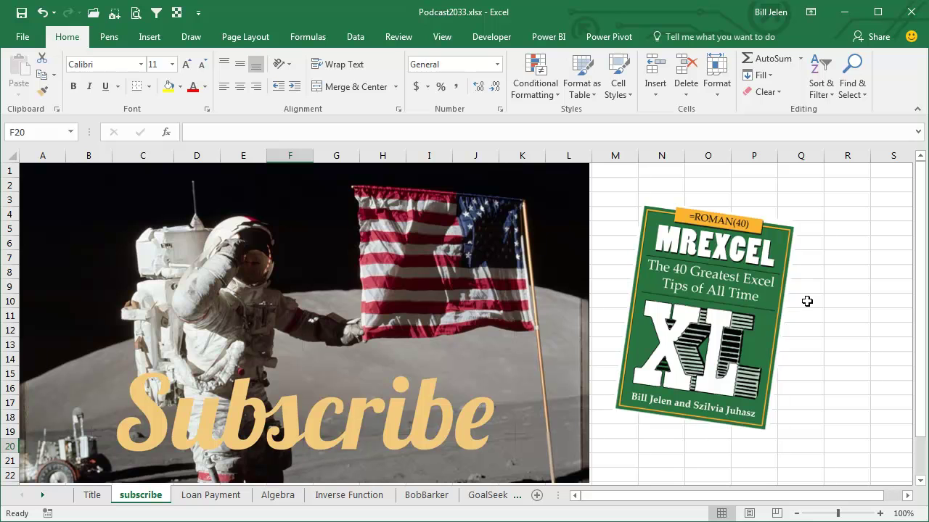
- On the Loan Payment sheet, select B5 to reveal the PMT formula giving $493.54
{"action": "left_click", "coordinate": [214, 495]}
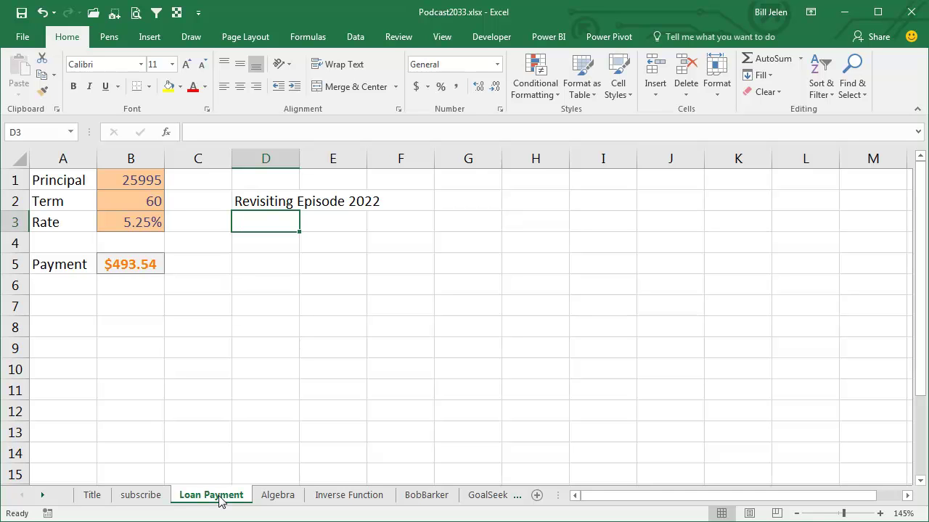
{"action": "key", "text": "Left"}
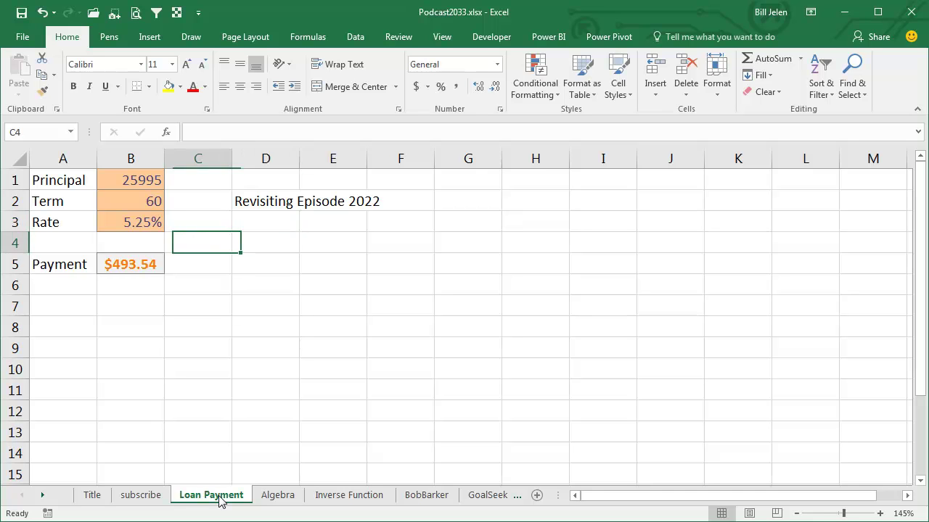
{"action": "key", "text": "Left"}
{"action": "key", "text": "Down"}
{"action": "key", "text": "Down"}
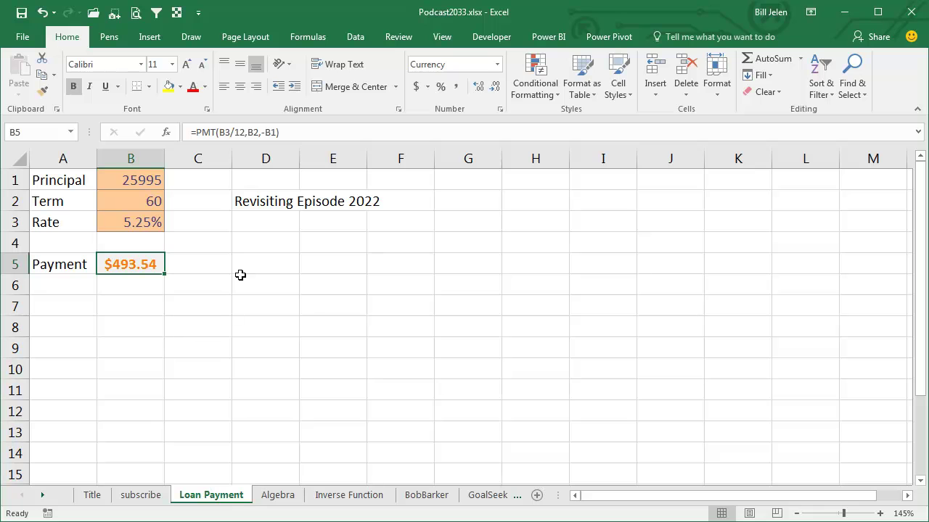
- Pass through the Algebra sheet to the Inverse Function sheet with its $425.00 target payment
{"action": "left_click", "coordinate": [278, 495]}
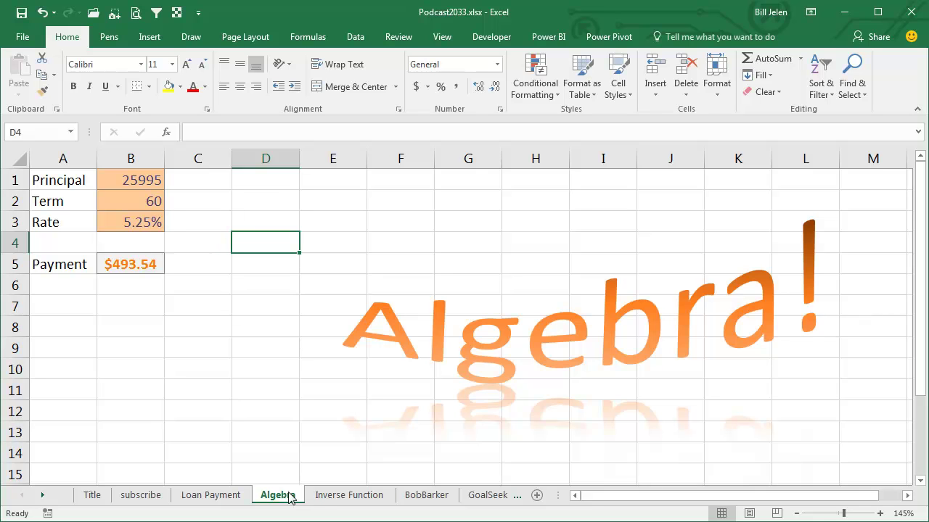
{"action": "left_click", "coordinate": [338, 498]}
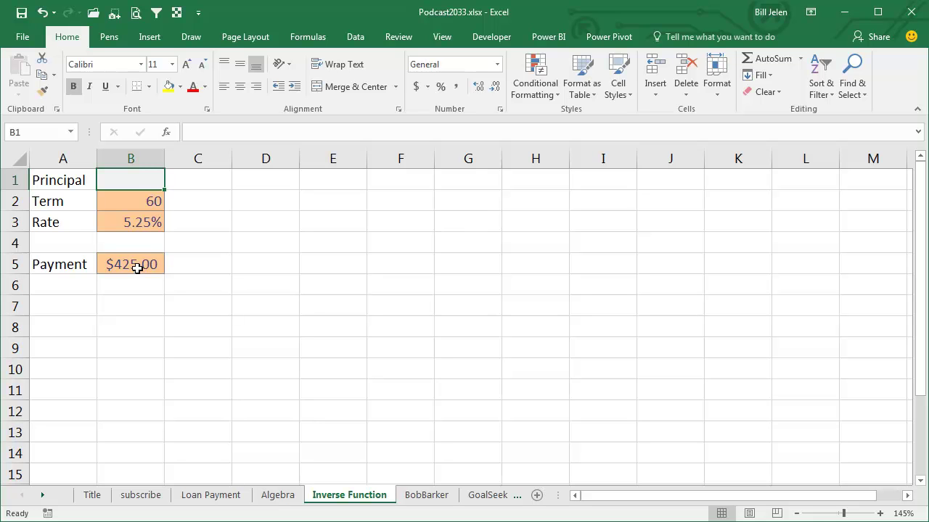
- Start a PV function in B1, found by searching for PMT
{"action": "left_click", "coordinate": [165, 132]}
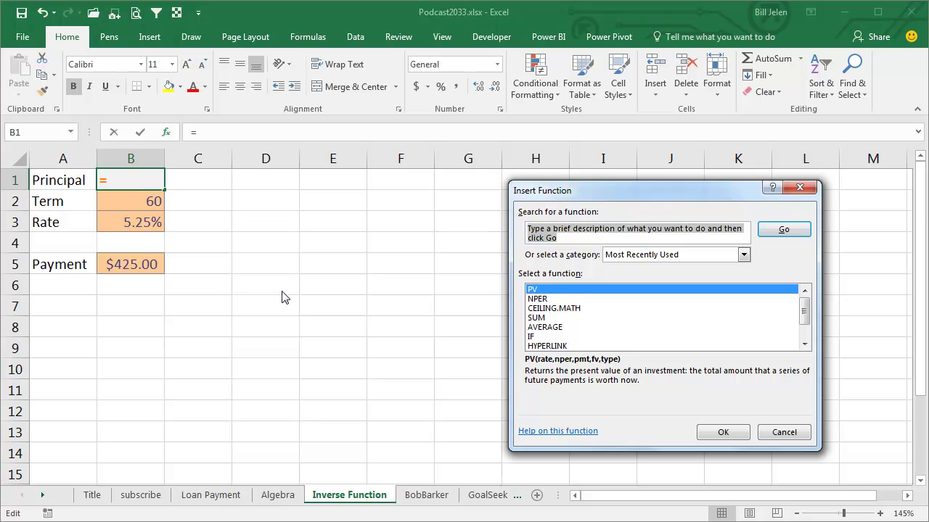
{"action": "type", "text": "PMT"}
{"action": "key", "text": "Return"}
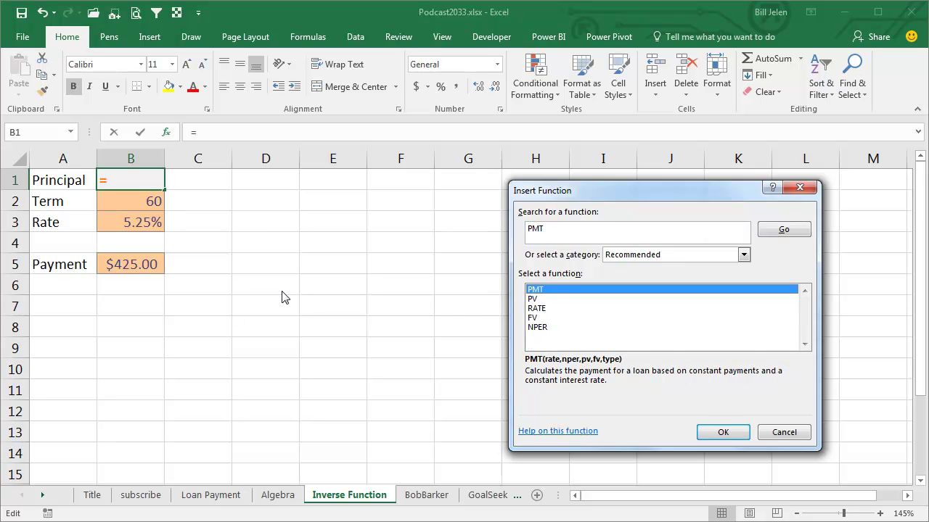
{"action": "left_click", "coordinate": [537, 299]}
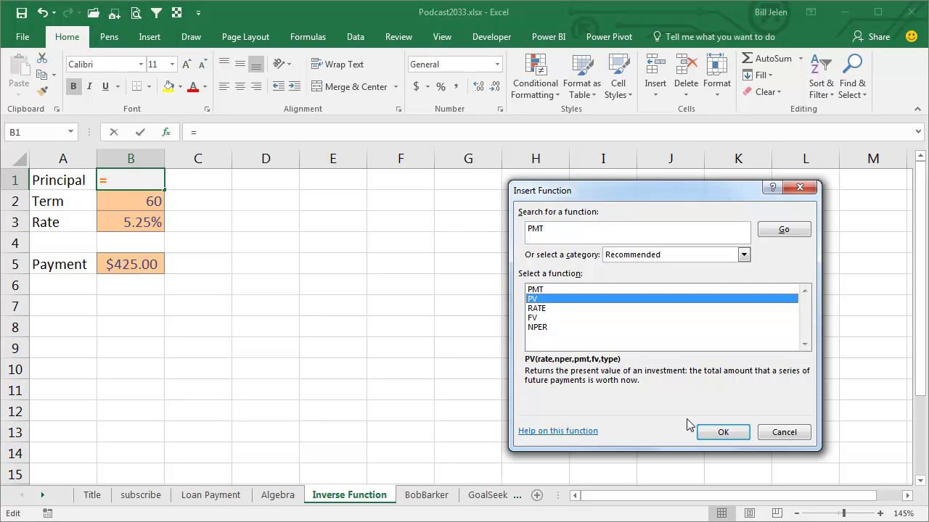
{"action": "left_click", "coordinate": [722, 434]}
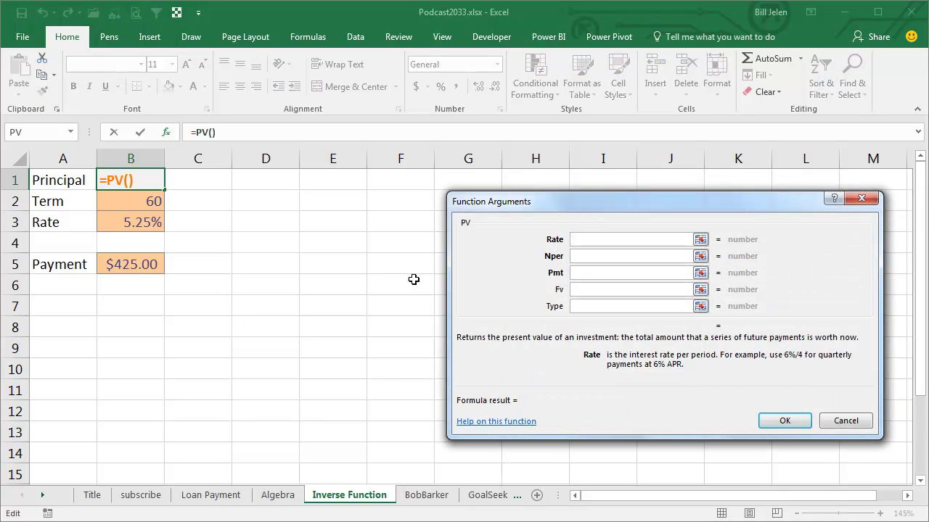
- Set PV arguments Rate B3/12, Nper B2, Pmt -B5, giving $22,384.93
{"action": "left_click", "coordinate": [142, 223]}
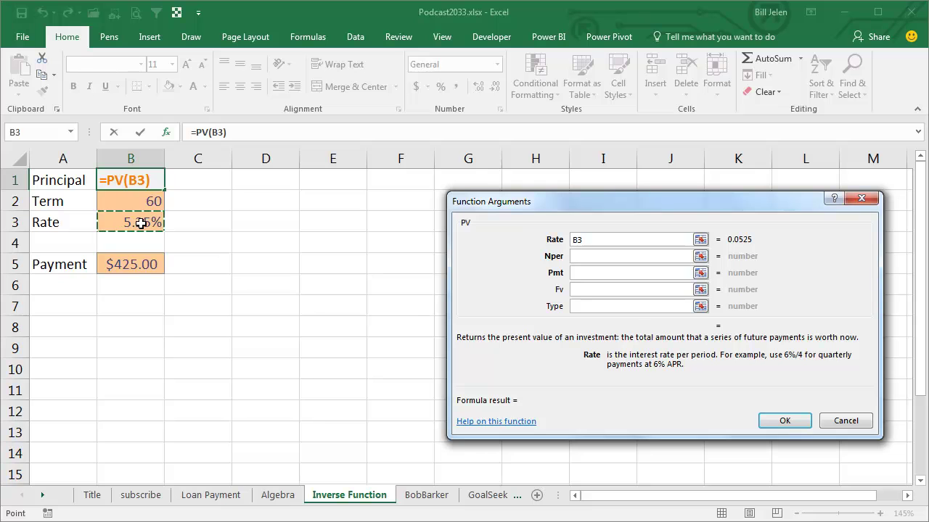
{"action": "type", "text": "/12"}
{"action": "key", "text": "Tab"}
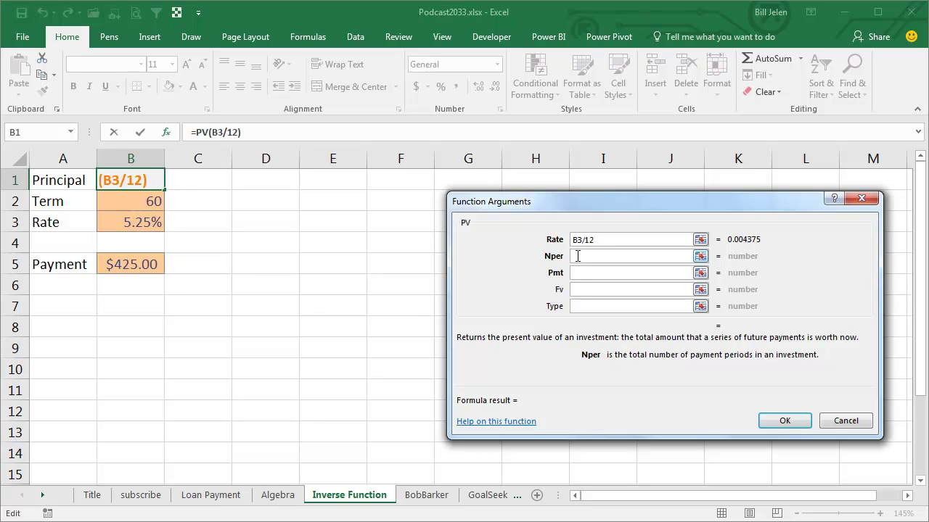
{"action": "left_click", "coordinate": [148, 197]}
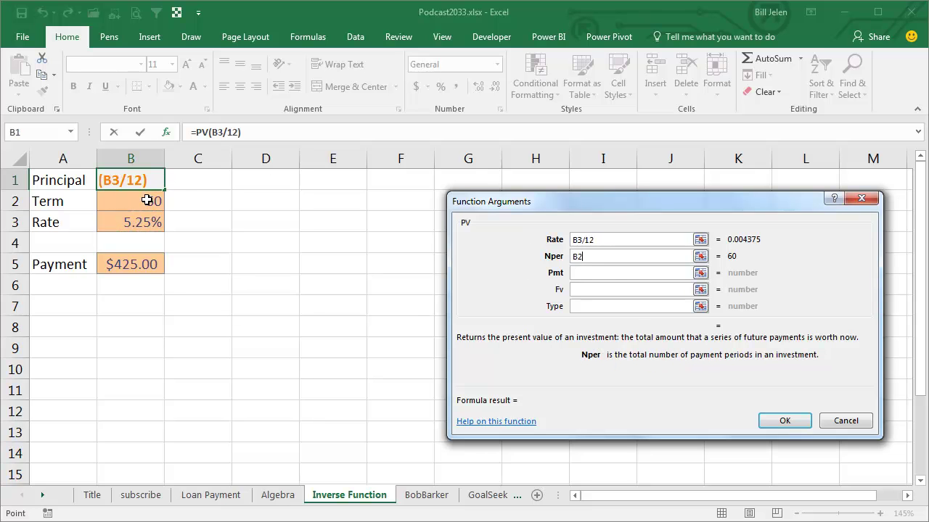
{"action": "left_click", "coordinate": [602, 272]}
{"action": "type", "text": "-"}
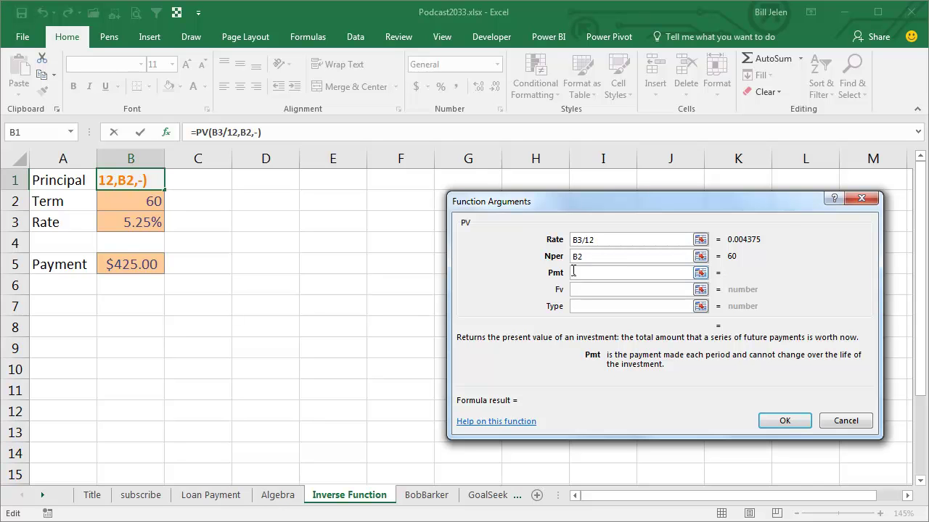
{"action": "left_click", "coordinate": [124, 266]}
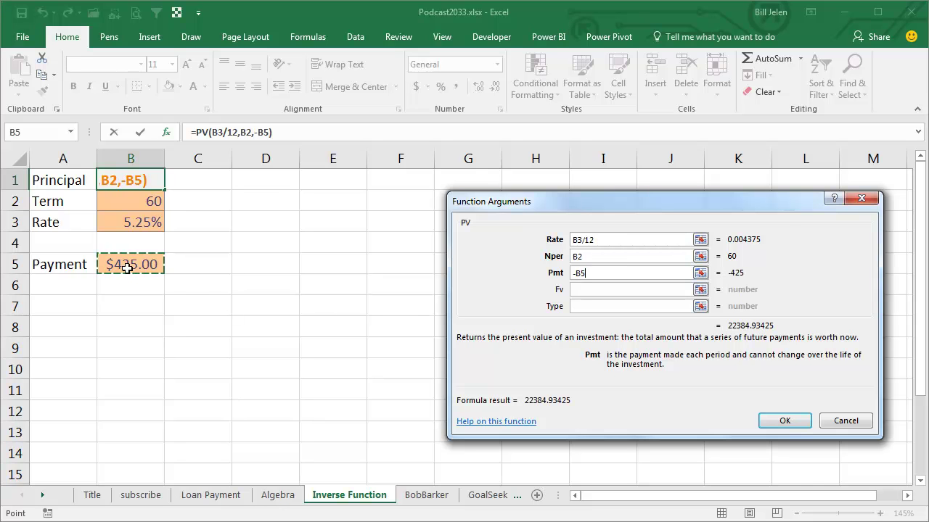
{"action": "left_click", "coordinate": [762, 420]}
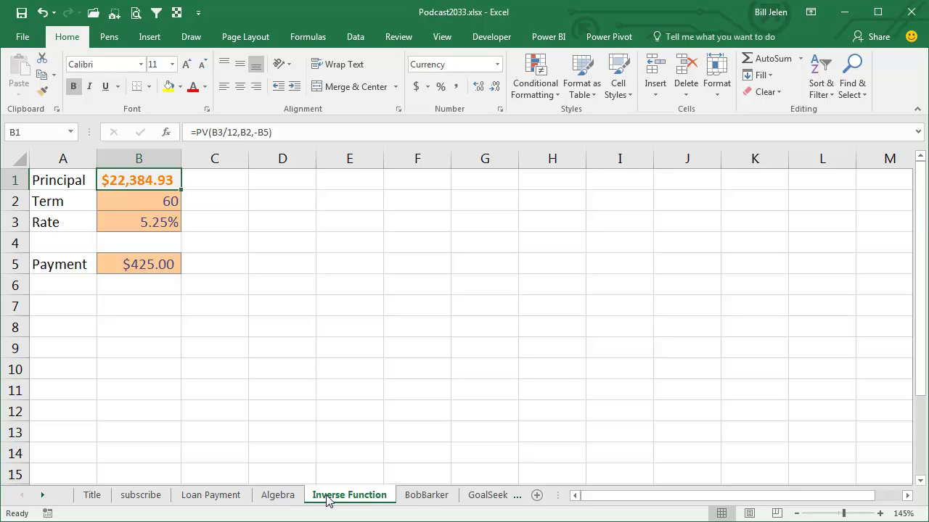
- On the BobBarker sheet, select the first 25995 principal guess in A4
{"action": "left_click", "coordinate": [430, 496]}
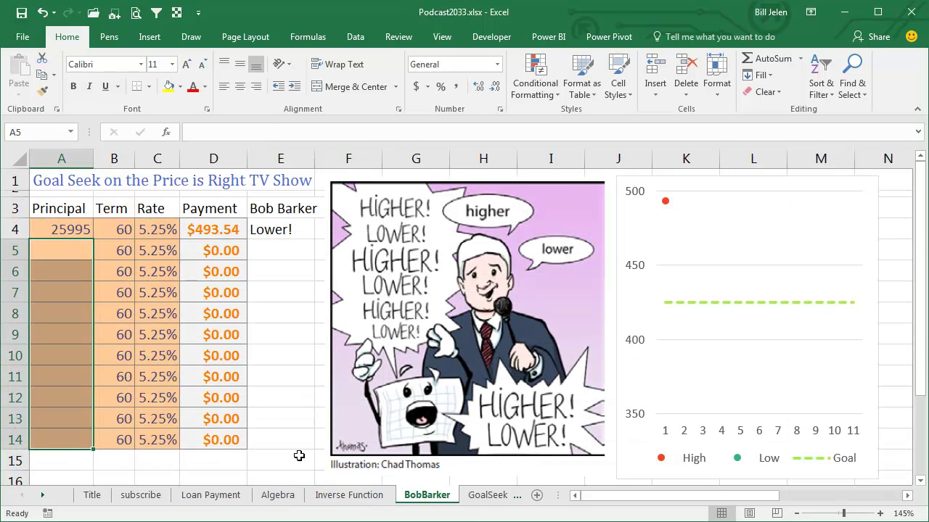
{"action": "left_click", "coordinate": [73, 229]}
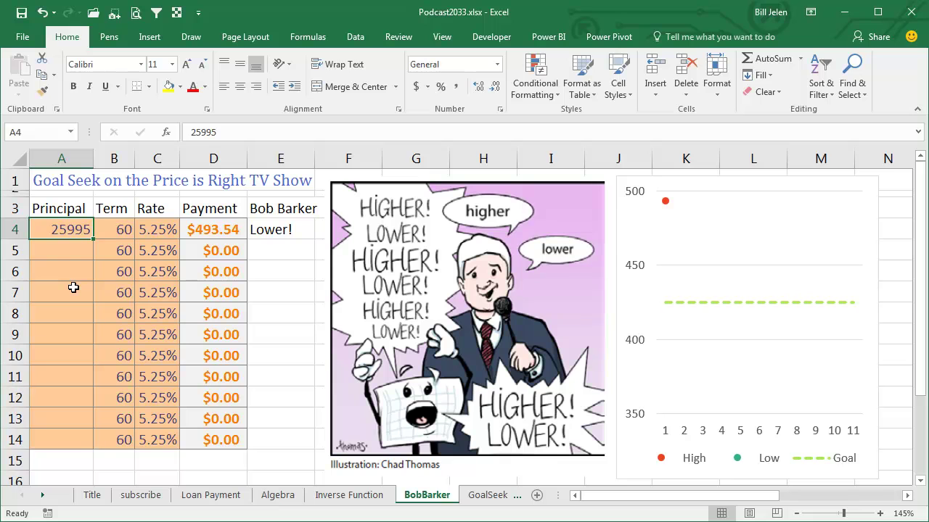
- Enter principal guesses 20000, 23000 and 21500 in A5:A7
{"action": "key", "text": "Return"}
{"action": "type", "text": "20000"}
{"action": "key", "text": "Return"}
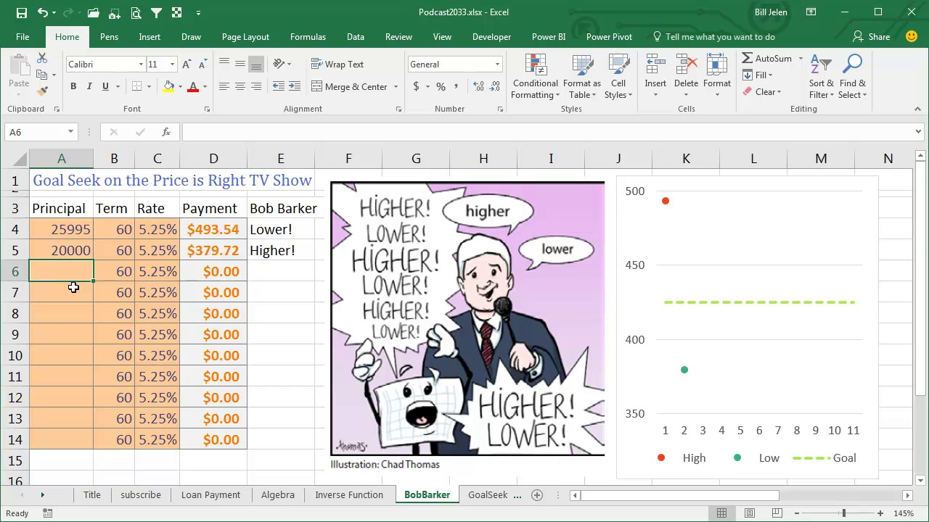
{"action": "type", "text": "23000"}
{"action": "key", "text": "Return"}
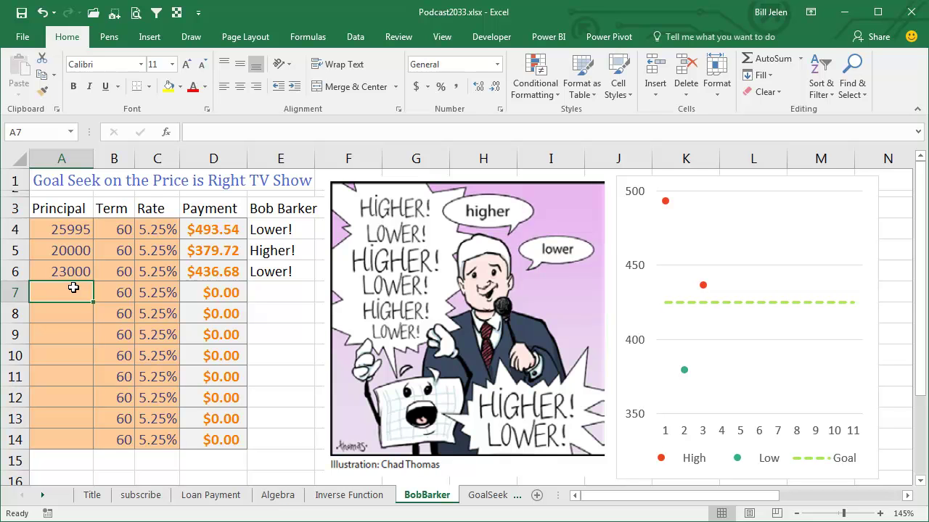
{"action": "type", "text": "21500"}
{"action": "key", "text": "Return"}
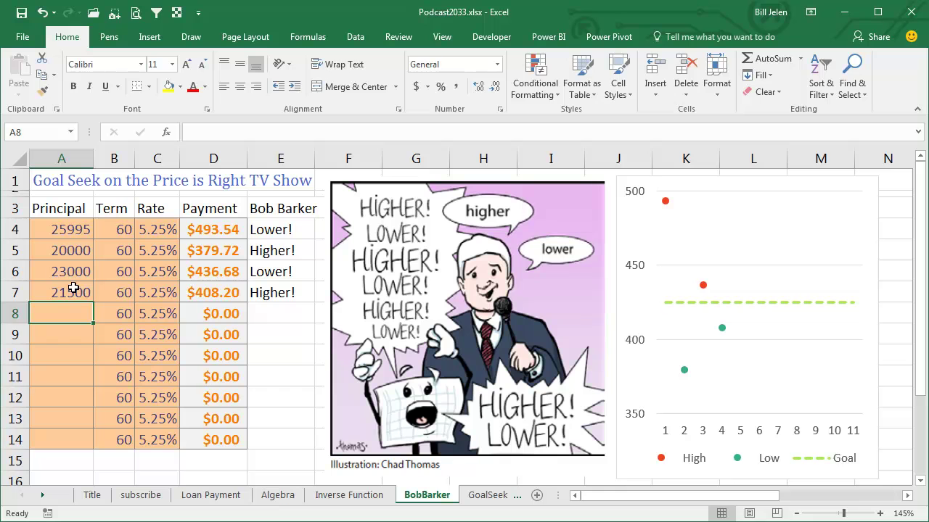
- Narrow the guesses from 22300 to a winning 22385, then open the GoalSeek sheet
{"action": "type", "text": "22300 22700 22500 22400 22390 22380"}
{"action": "key", "text": "alt+m"}
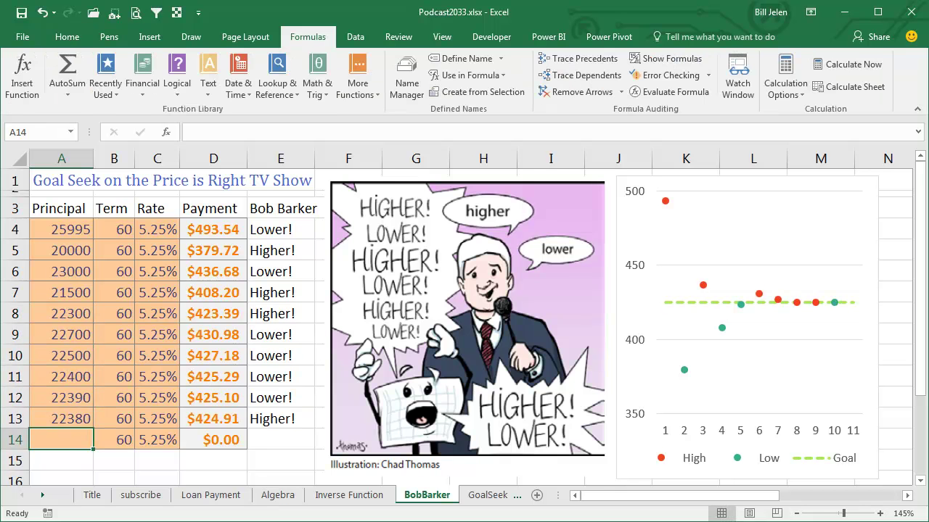
{"action": "type", "text": "22385"}
{"action": "key", "text": "Return"}
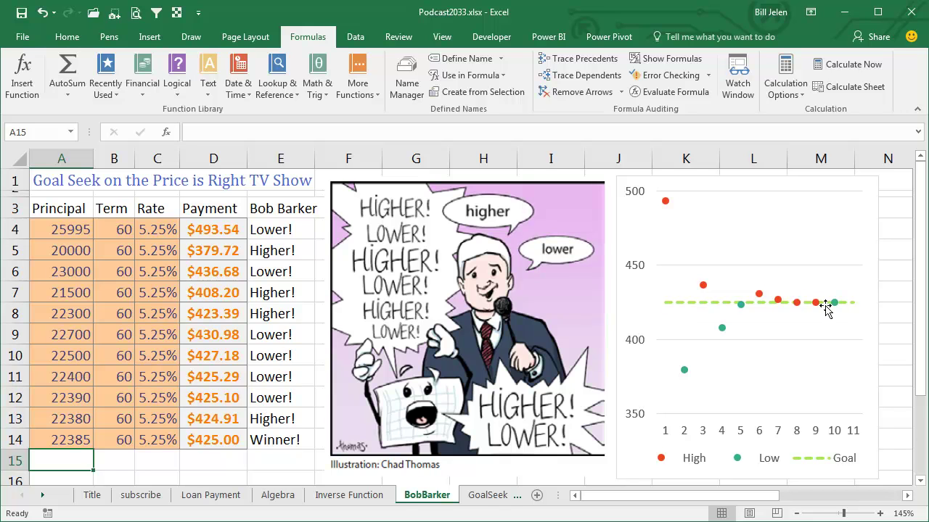
{"action": "left_click", "coordinate": [405, 496]}
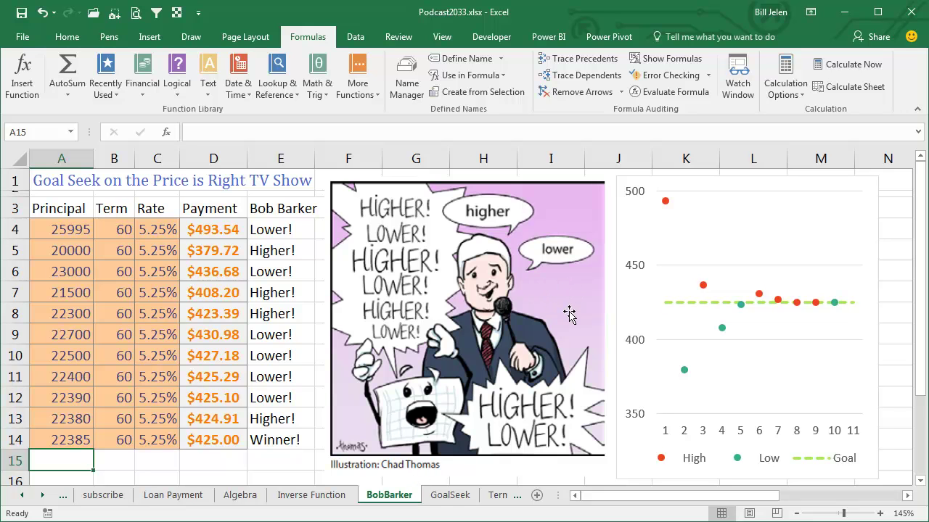
{"action": "left_click", "coordinate": [452, 495]}
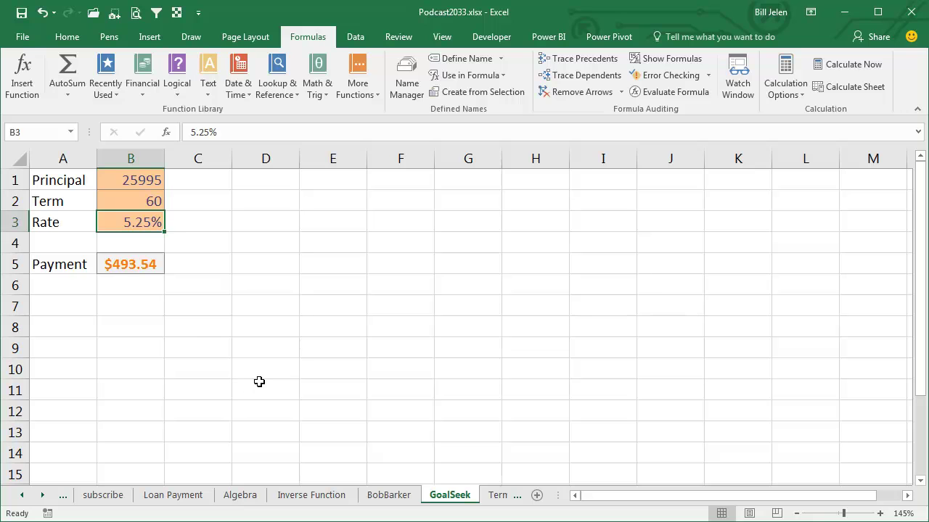
- Goal Seek payment B5 to 425 by changing principal B1, yielding 22384.9
{"action": "left_click", "coordinate": [134, 267]}
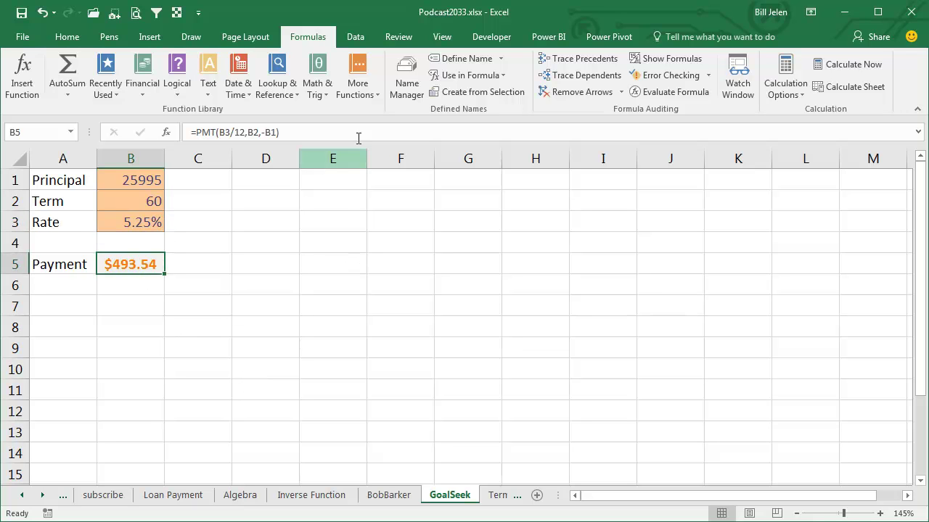
{"action": "left_click", "coordinate": [358, 37]}
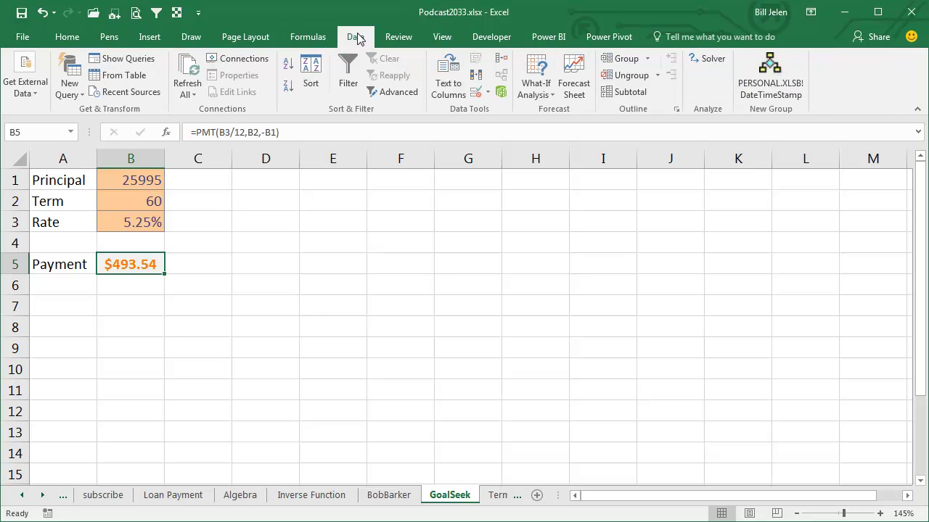
{"action": "left_click", "coordinate": [535, 87]}
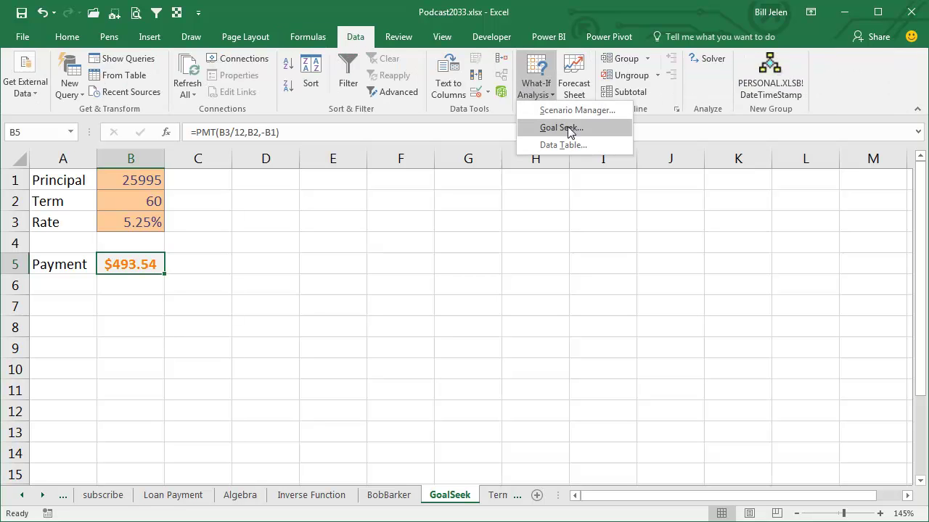
{"action": "left_click", "coordinate": [569, 128]}
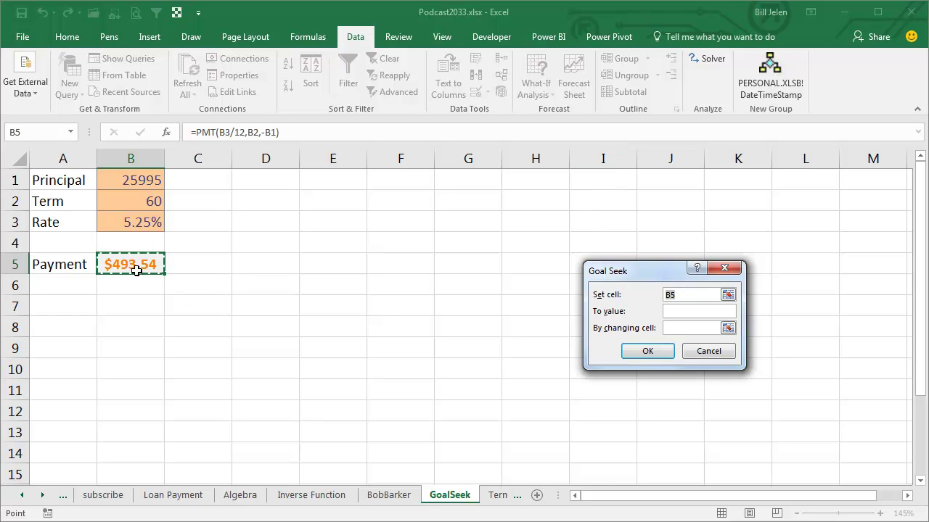
{"action": "left_click_drag", "start_coordinate": [632, 274], "coordinate": [234, 232]}
{"action": "left_click", "coordinate": [282, 271]}
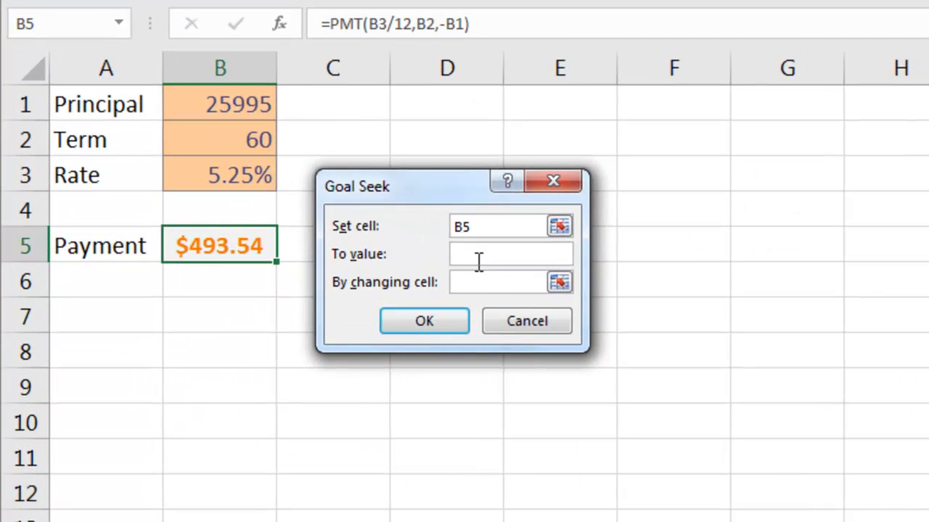
{"action": "type", "text": "425"}
{"action": "left_click", "coordinate": [222, 104]}
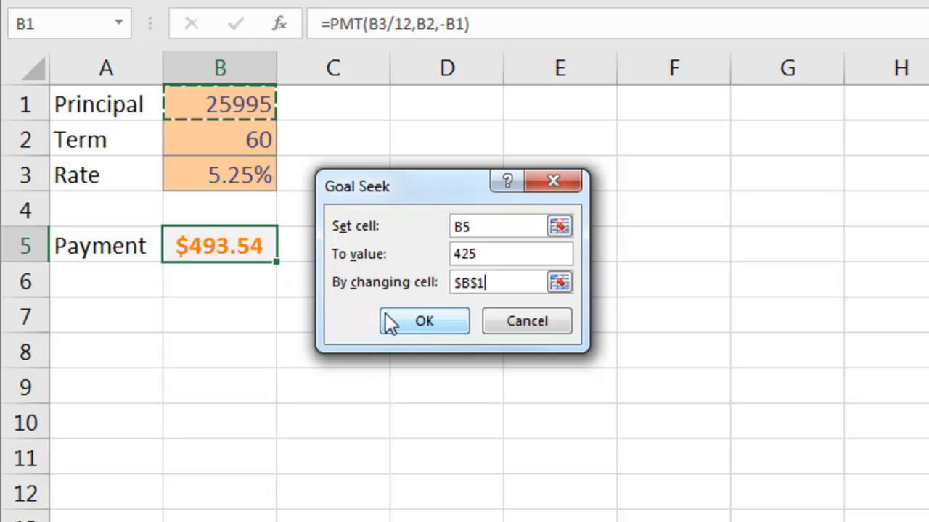
{"action": "left_click", "coordinate": [425, 325]}
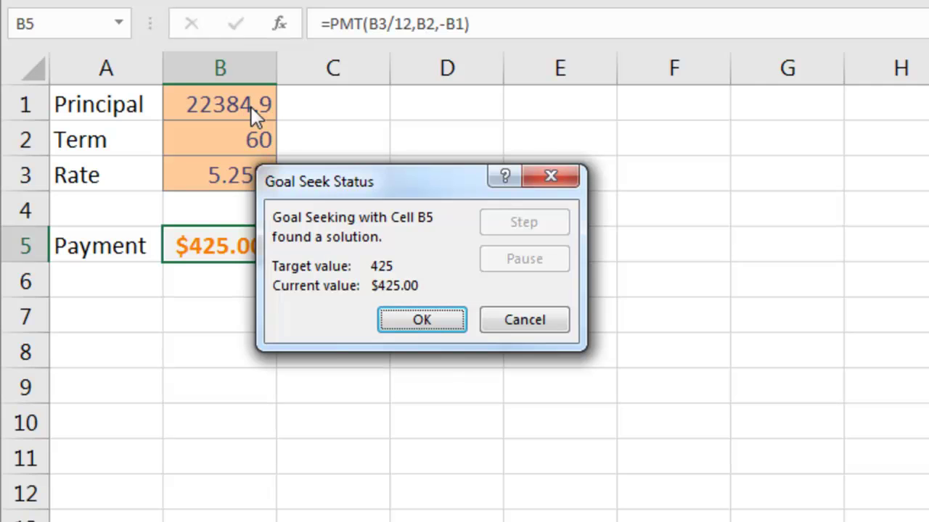
- Accept the Goal Seek result and widen column B on the GoalSeek and Inverse Function sheets
{"action": "left_click", "coordinate": [422, 320]}
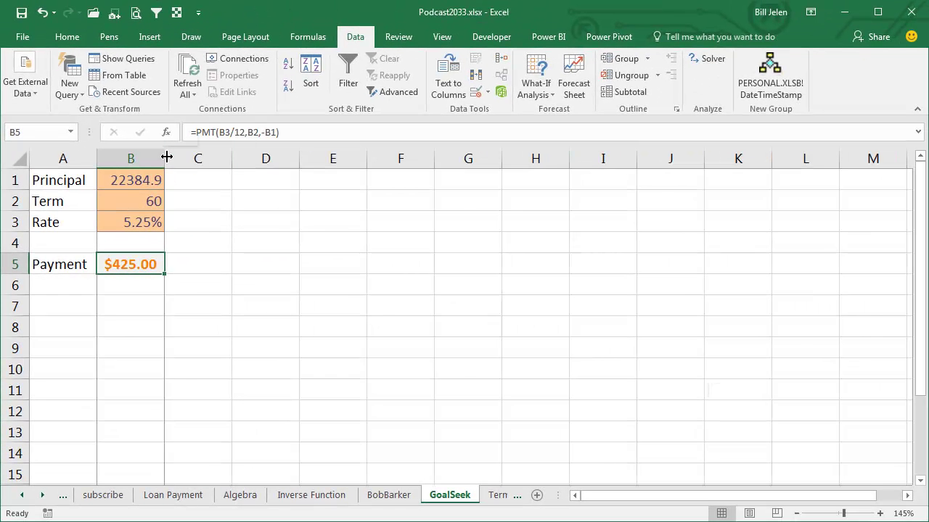
{"action": "left_click_drag", "start_coordinate": [167, 159], "coordinate": [193, 158]}
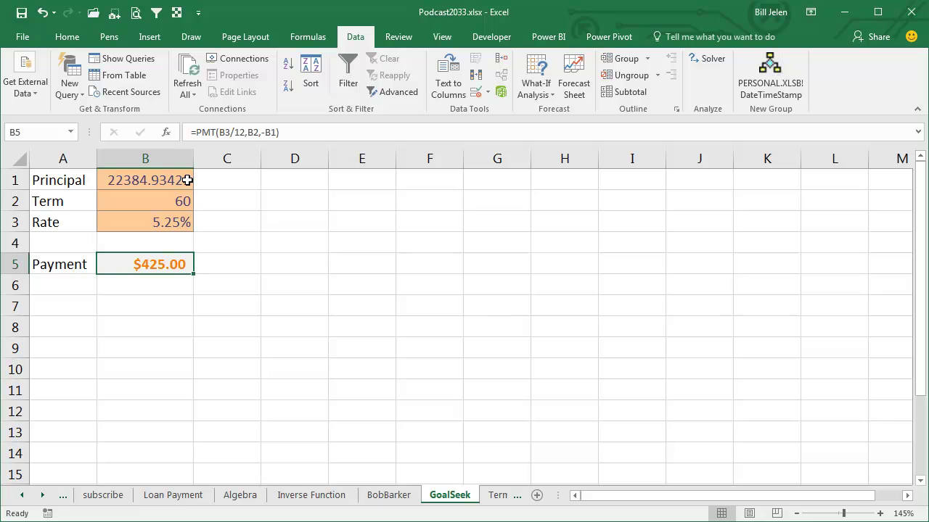
{"action": "left_click", "coordinate": [302, 496]}
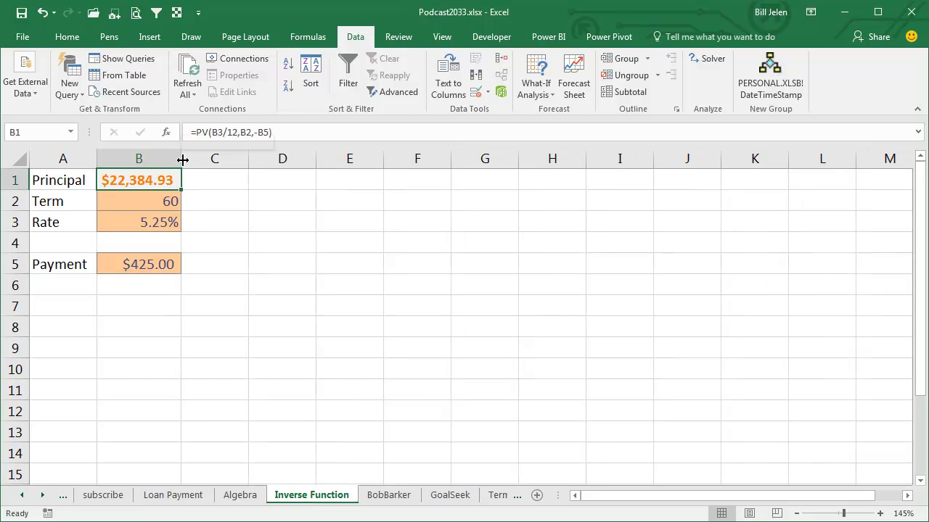
{"action": "left_click_drag", "start_coordinate": [181, 158], "coordinate": [208, 158]}
{"action": "left_click", "coordinate": [462, 497]}
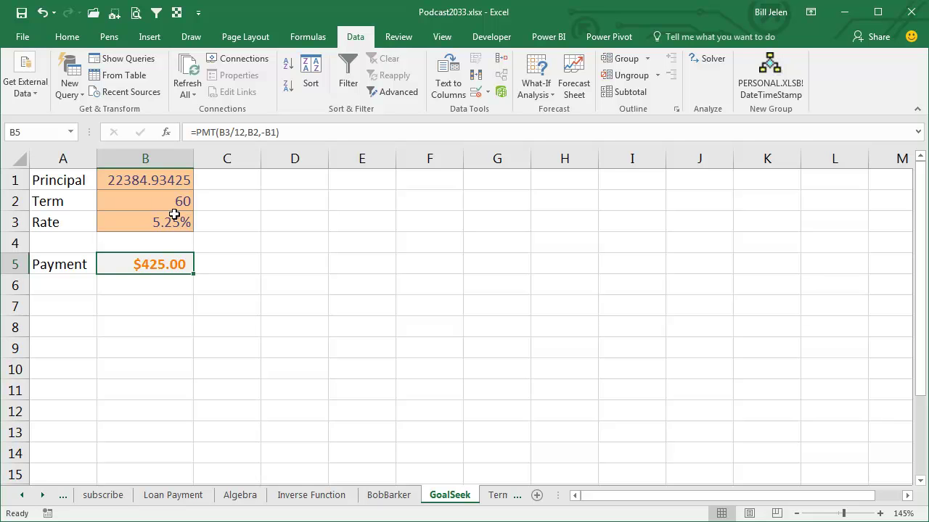
- Test a 72-month term in B2 ($363.11 payment), then restore it to 60
{"action": "left_click", "coordinate": [175, 208]}
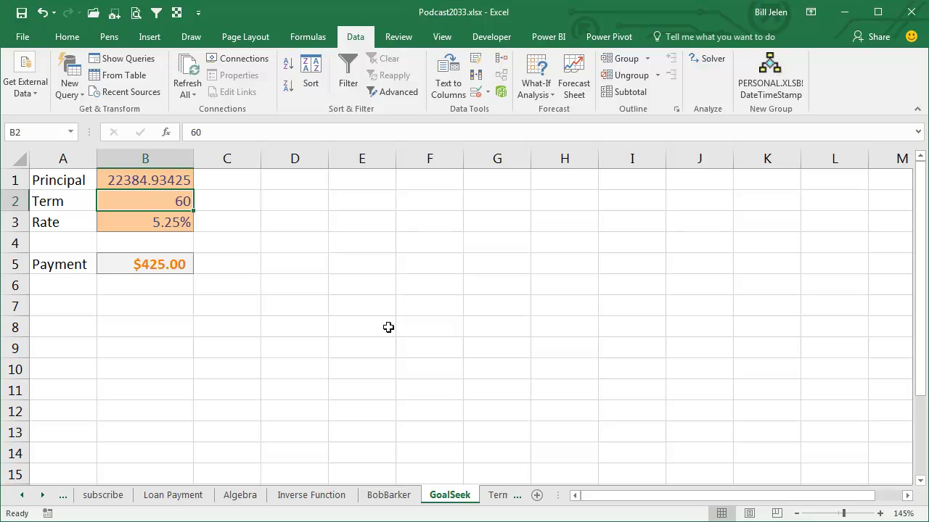
{"action": "type", "text": "72"}
{"action": "key", "text": "Return"}
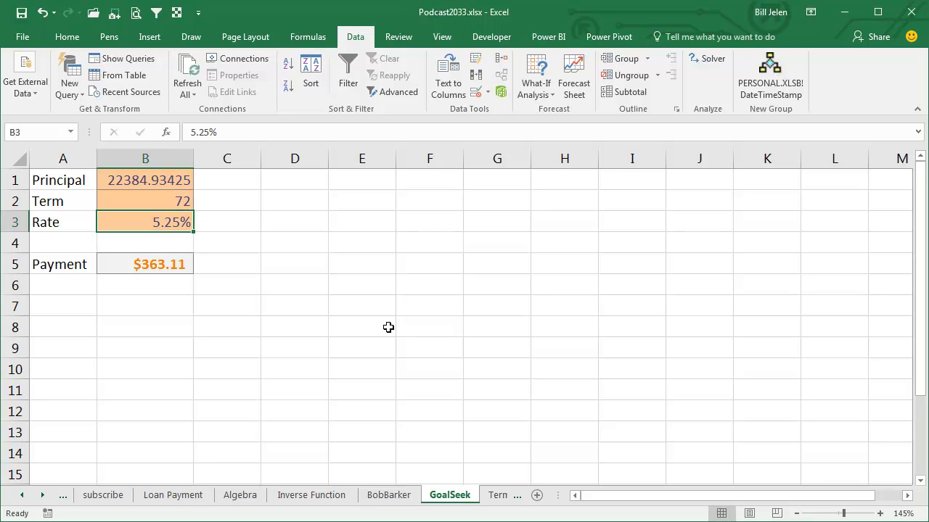
{"action": "key", "text": "Up"}
{"action": "type", "text": "60"}
{"action": "key", "text": "Return"}
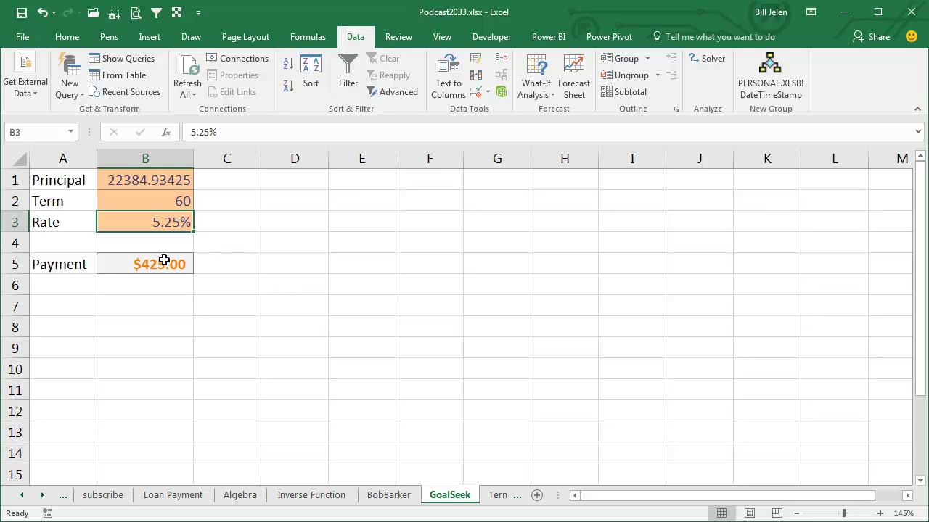
- On the Term sheet, Goal Seek B5 to 425 by changing term B2, giving 71.3379 months
{"action": "left_click", "coordinate": [493, 498]}
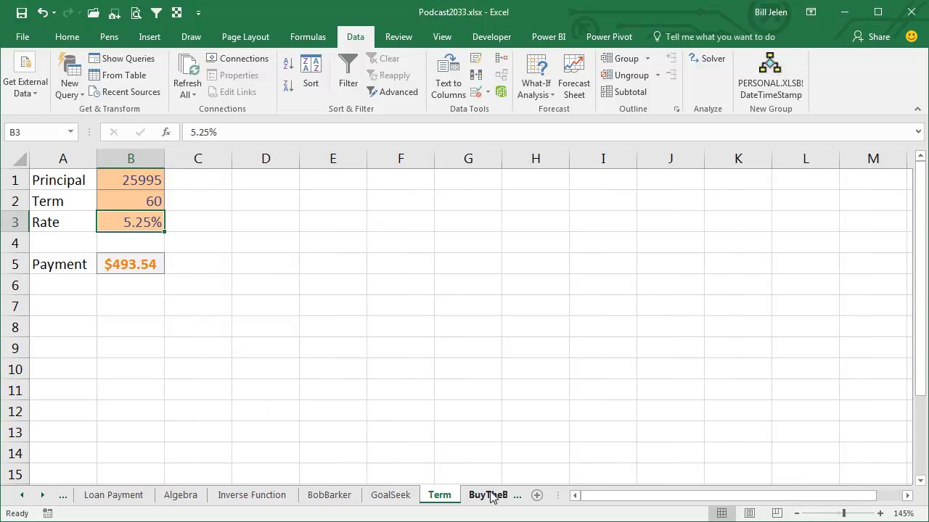
{"action": "left_click", "coordinate": [144, 266]}
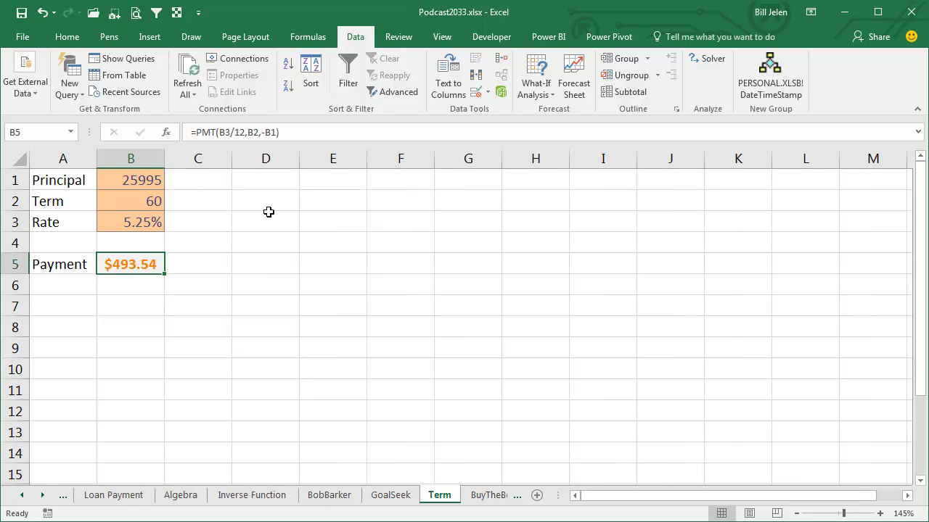
{"action": "left_click", "coordinate": [529, 94]}
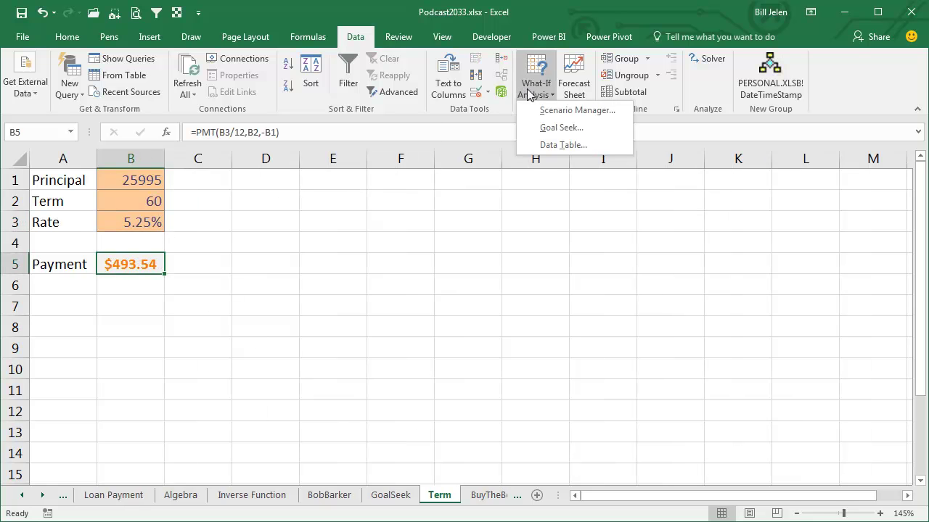
{"action": "left_click", "coordinate": [558, 128]}
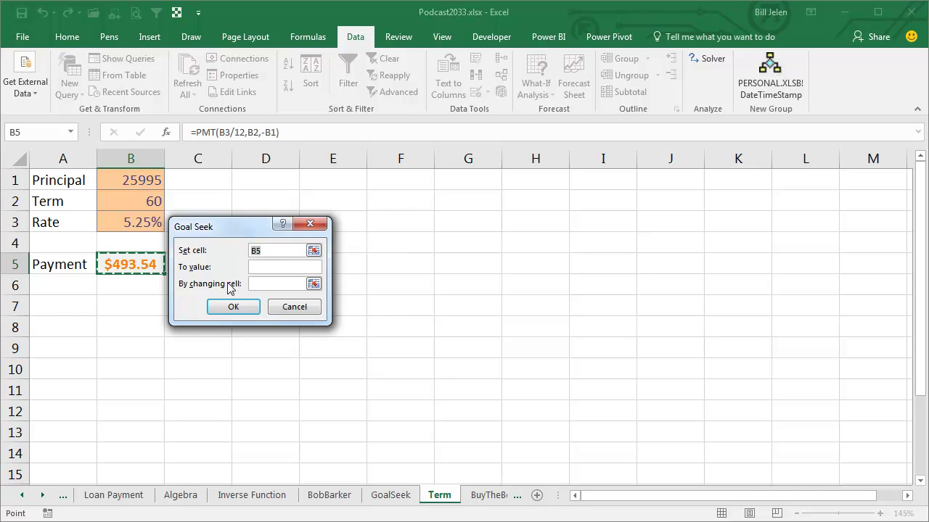
{"action": "left_click", "coordinate": [266, 267]}
{"action": "type", "text": "425"}
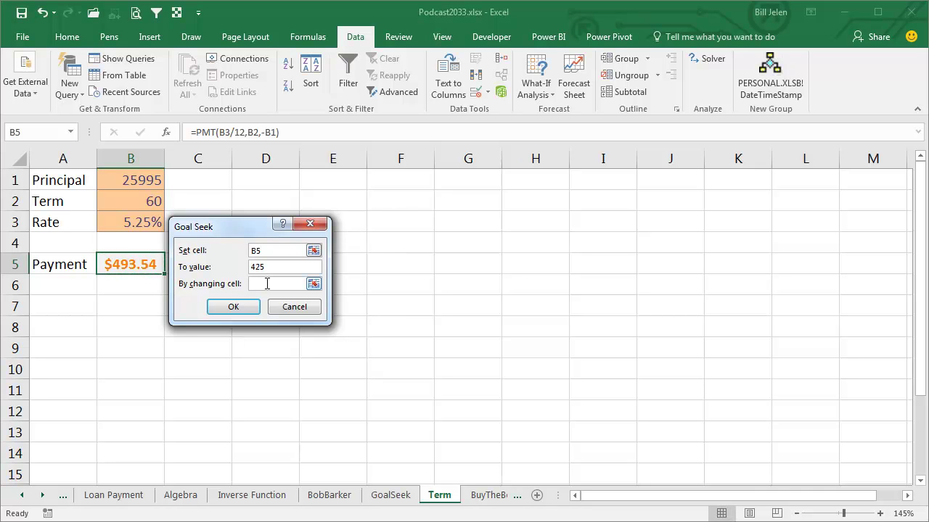
{"action": "left_click", "coordinate": [267, 283]}
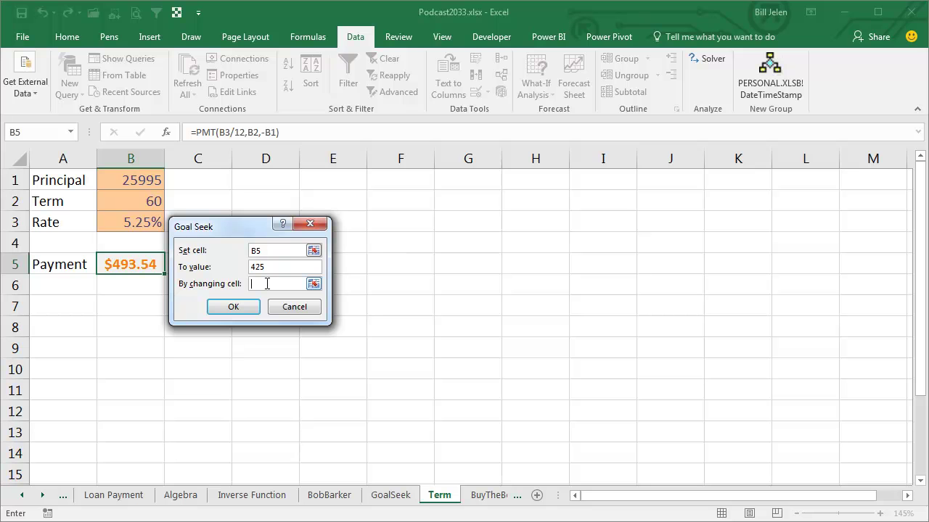
{"action": "left_click", "coordinate": [140, 202]}
{"action": "left_click", "coordinate": [228, 308]}
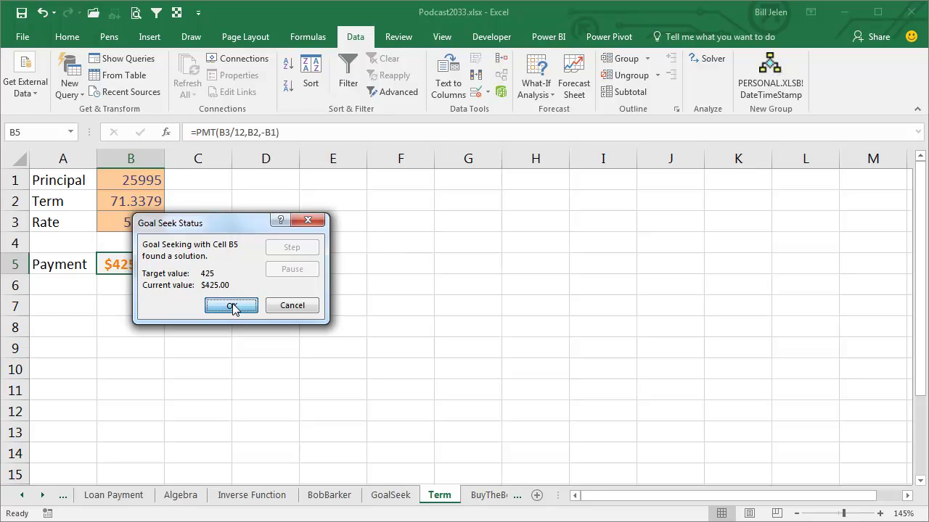
{"action": "left_click", "coordinate": [231, 306]}
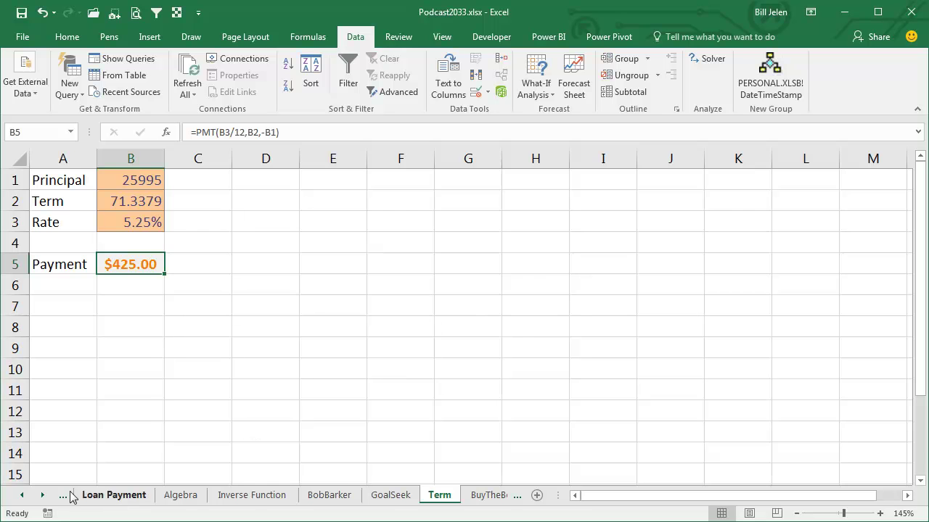
- Open the BuyTheBook sheet with its MrExcel XL book promo
{"action": "left_click", "coordinate": [393, 499]}
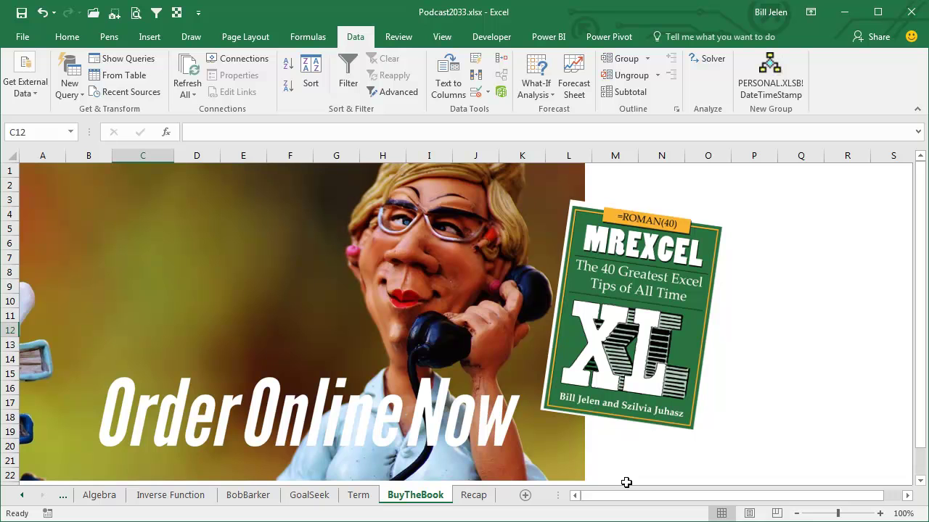
- Switch to the Recap sheet listing the five Goal Seek takeaways
{"action": "left_click", "coordinate": [473, 495]}
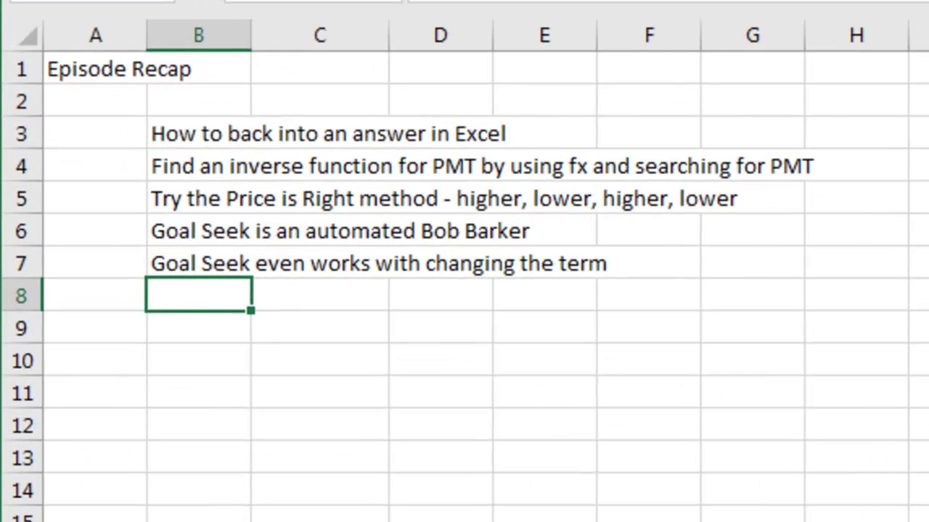